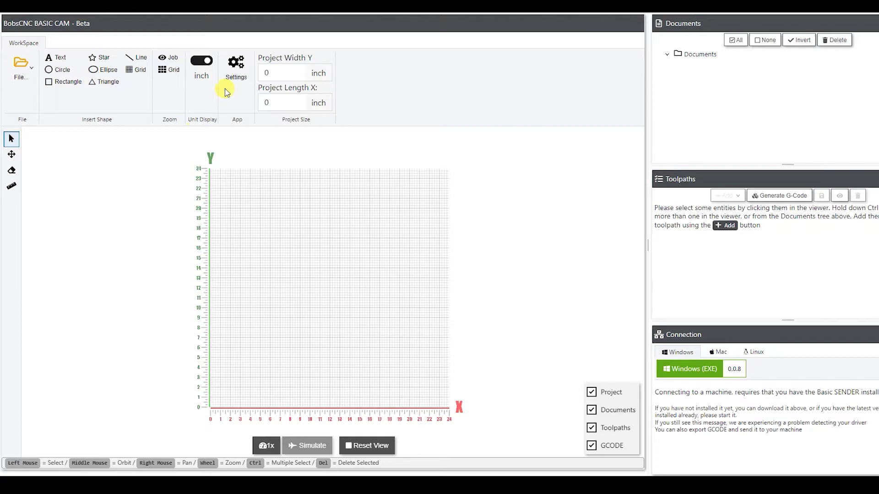
# - Review and save the Evolution 4 machine settings with 24 × 24 × 3.3 inch axes
pyautogui.click(234, 72)
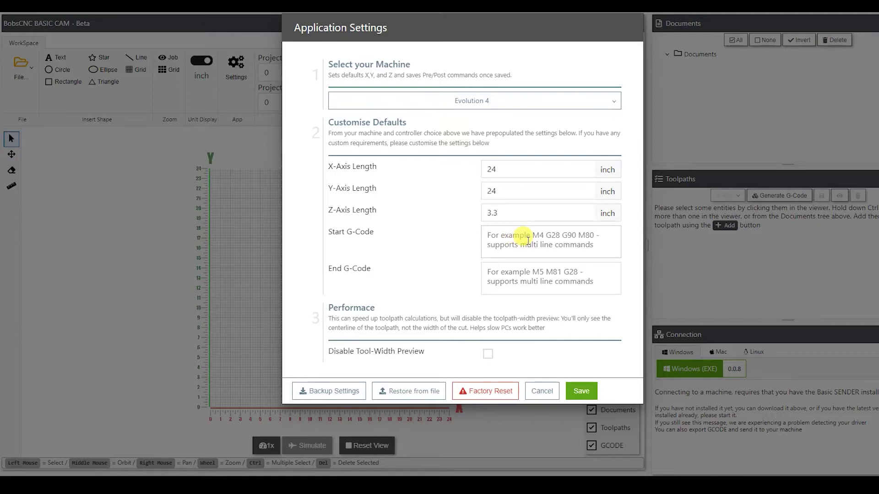
pyautogui.click(579, 392)
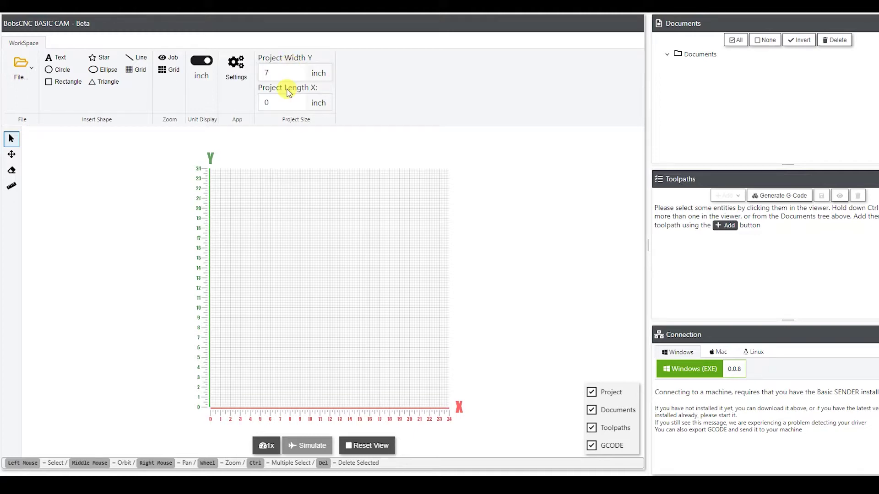
# - Set project length X to 15 inches and zoom in on the 15 × 7 inch stock rectangle
pyautogui.click(268, 102)
pyautogui.write('15')
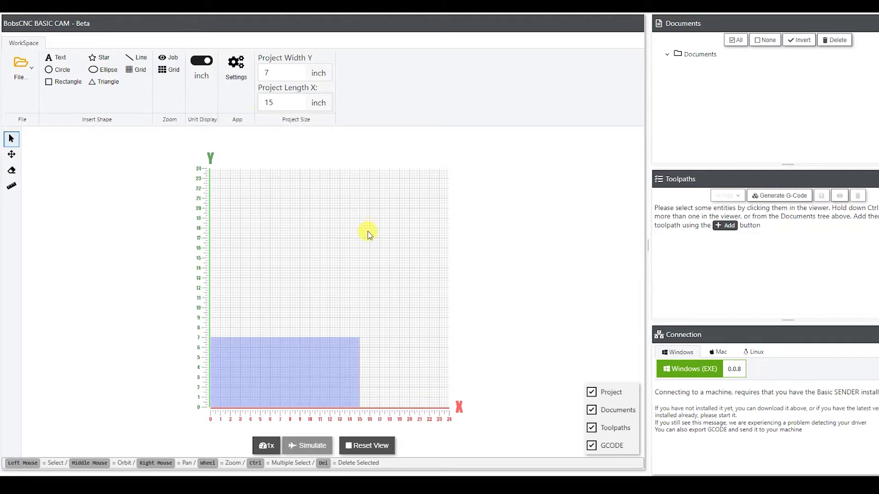
pyautogui.scroll(-2, 324, 314)
pyautogui.moveTo(325, 314); pyautogui.dragTo(337, 291, button='right')
pyautogui.scroll(3, 312, 343)
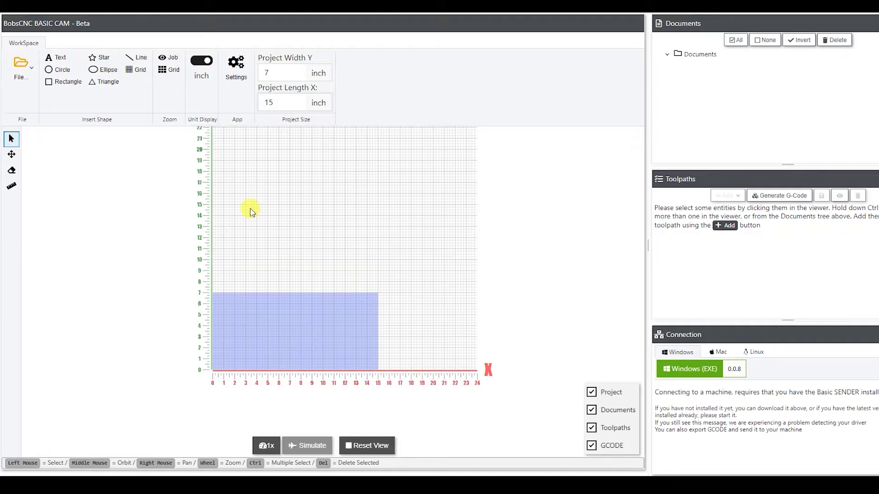
# - Start a new text shape in Chewy font with size 40 and spacing 2
pyautogui.click(62, 57)
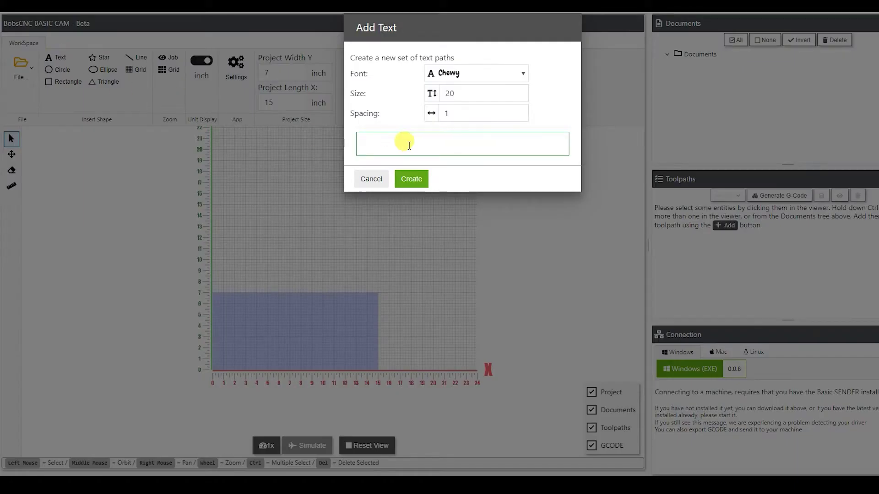
pyautogui.click(474, 74)
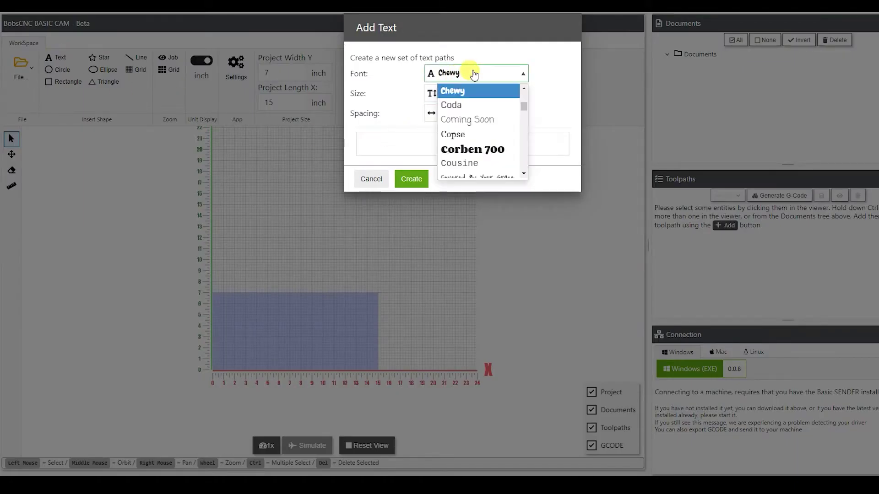
pyautogui.click(480, 91)
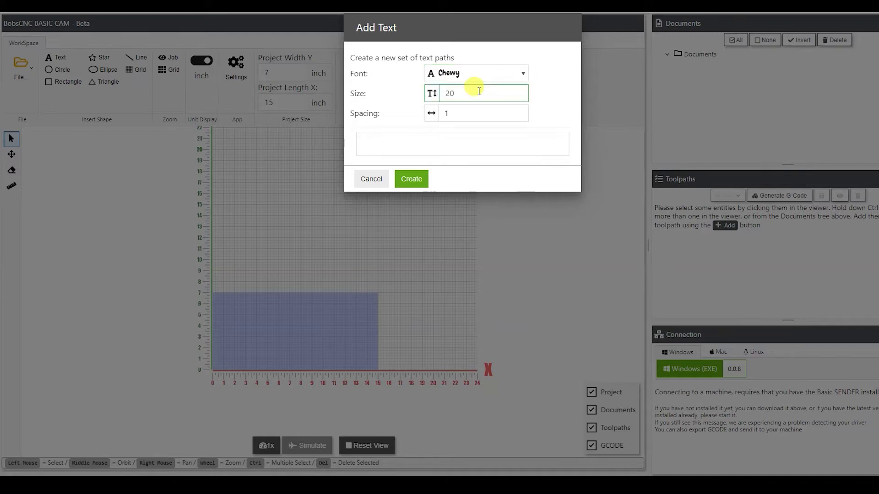
pyautogui.click(471, 91)
pyautogui.moveTo(461, 92); pyautogui.dragTo(447, 94)
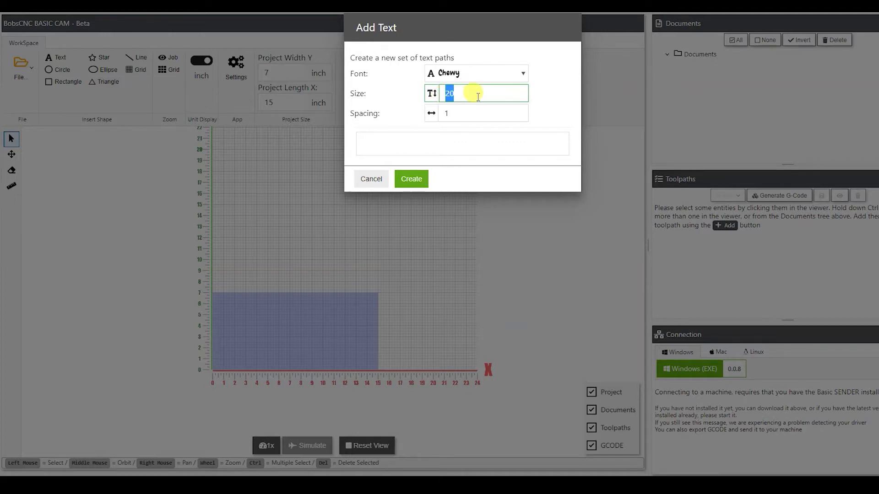
pyautogui.write('40')
pyautogui.click(486, 111)
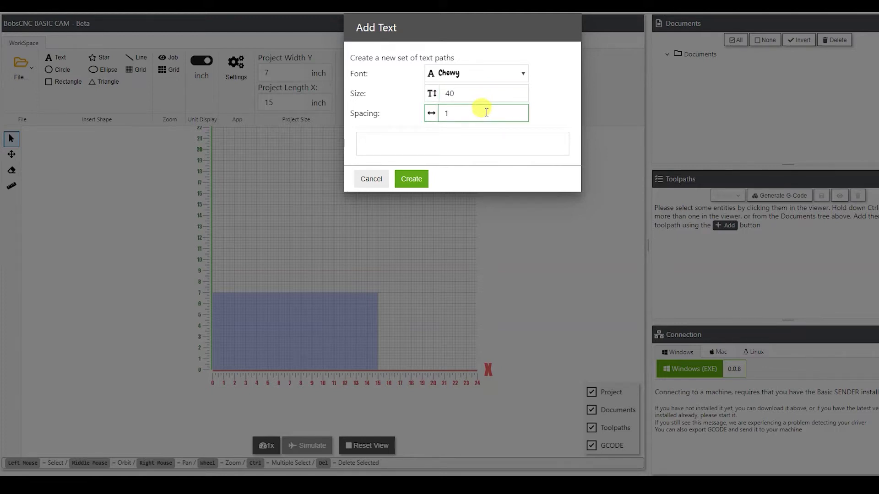
pyautogui.press('BackSpace')
# - Enter 'Hello World' as the text and create it
pyautogui.click(434, 142)
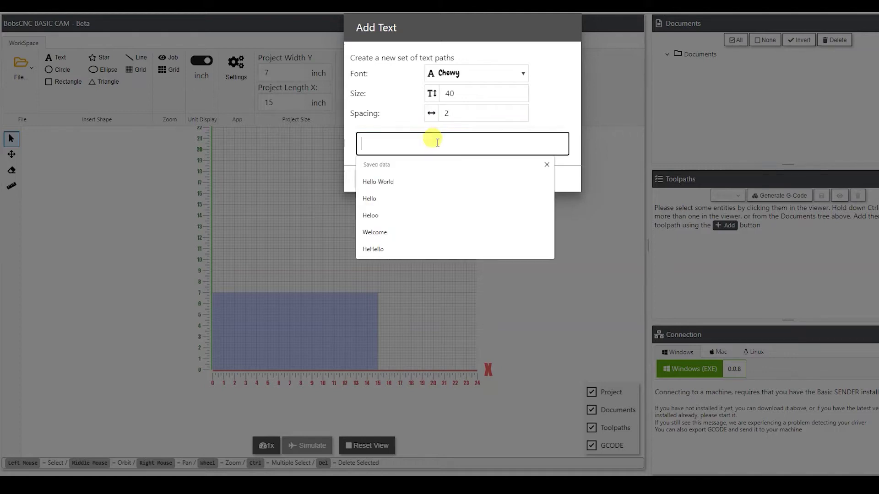
pyautogui.write('He')
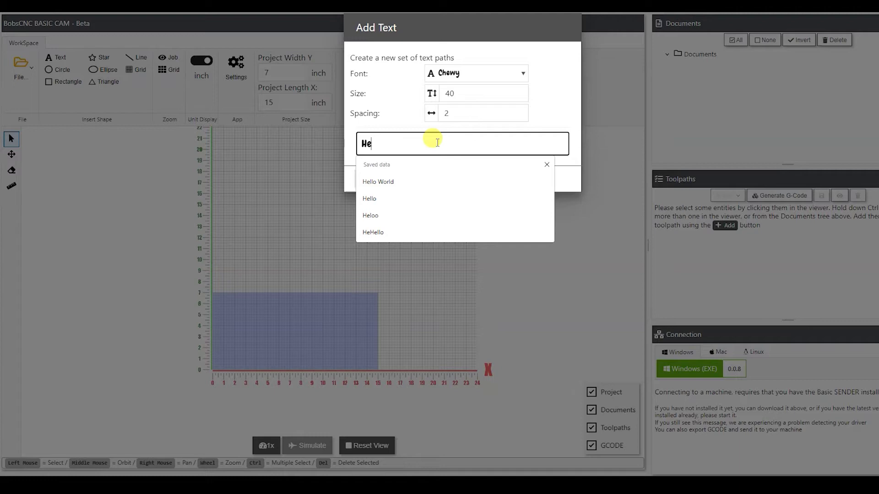
pyautogui.write('llo Wo')
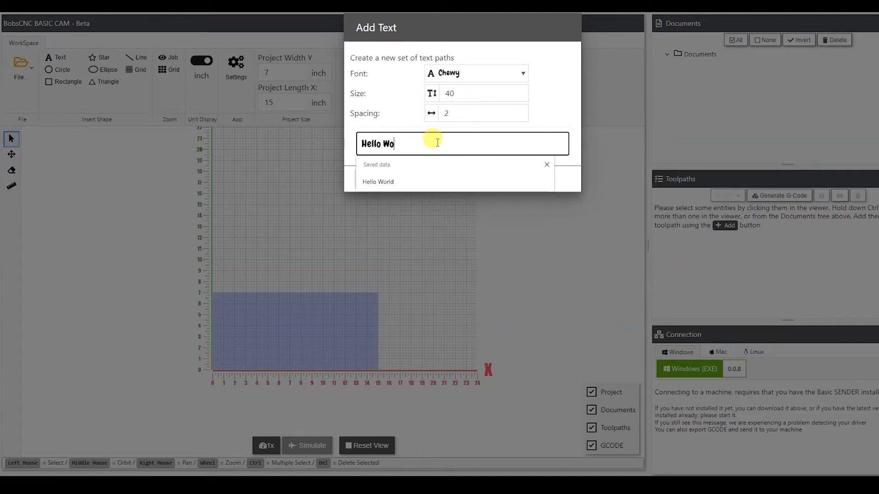
pyautogui.write('rld')
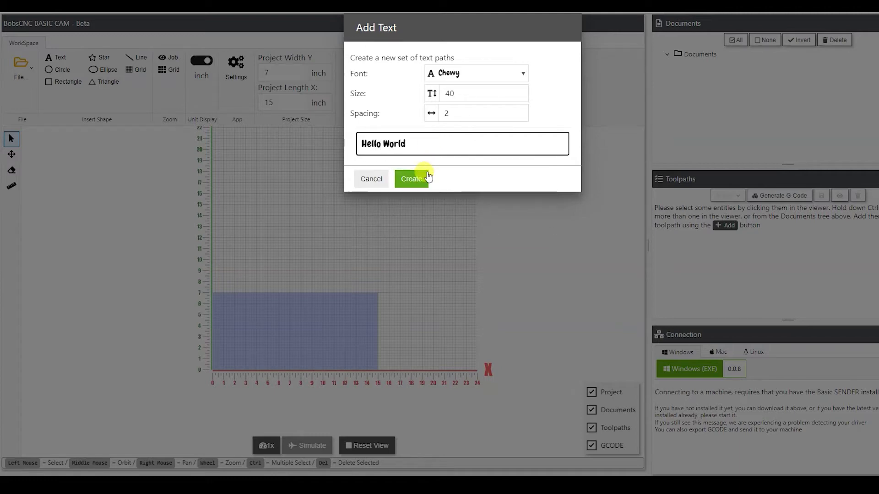
pyautogui.click(411, 178)
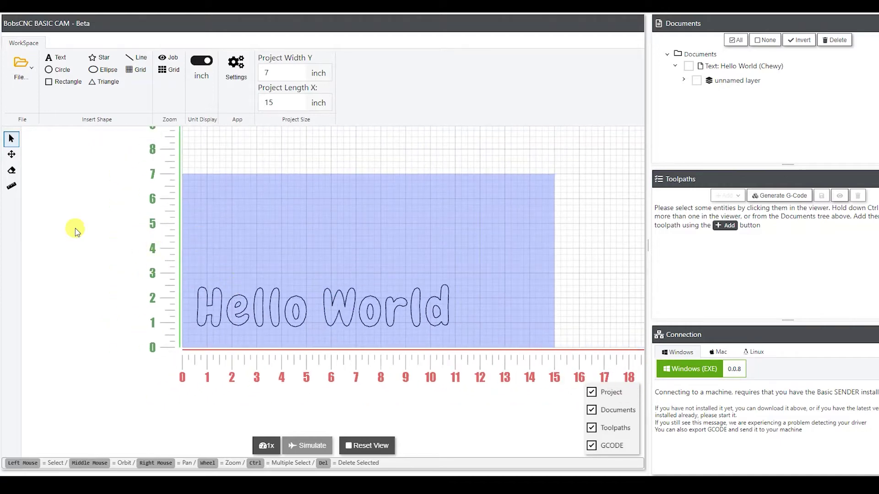
# - Select the Hello World text with the scale tool and show its Position settings
pyautogui.click(11, 189)
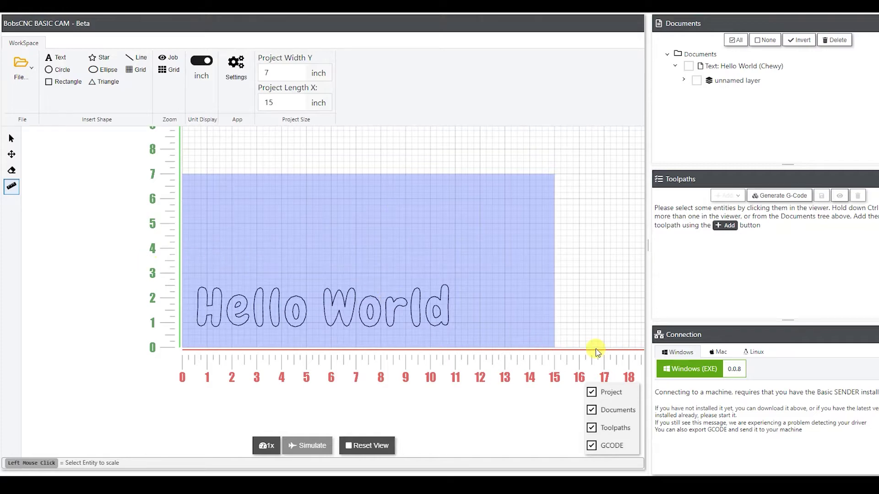
pyautogui.click(443, 320)
pyautogui.click(230, 277)
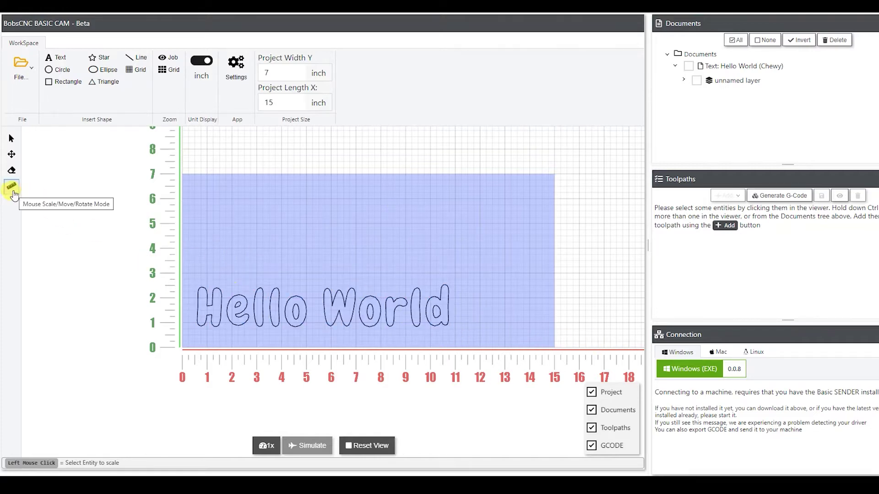
pyautogui.click(14, 190)
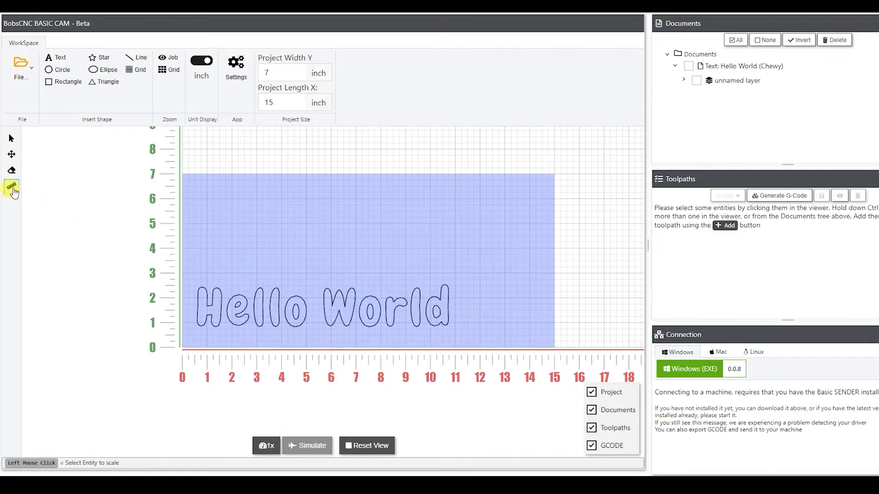
pyautogui.click(256, 326)
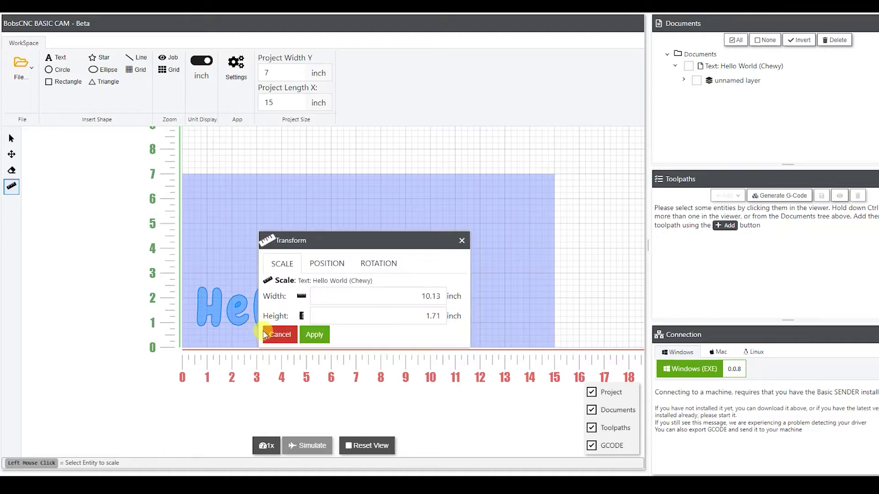
pyautogui.click(337, 267)
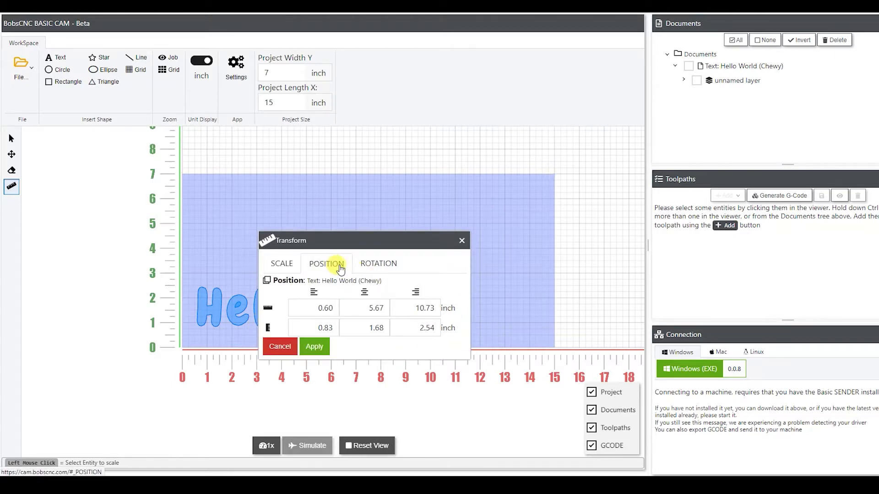
# - Centre the text at X 7.5 and Y 3.5 inches and apply
pyautogui.doubleClick(354, 308)
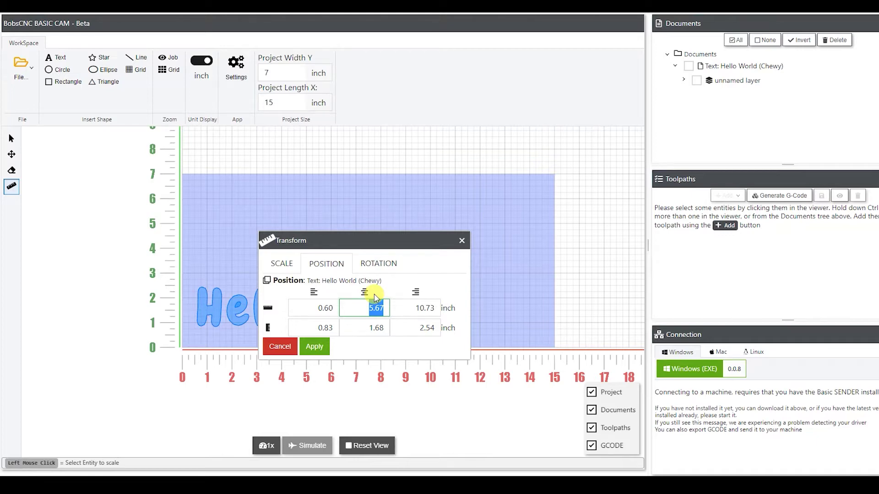
pyautogui.write('7.5')
pyautogui.press('Return')
pyautogui.doubleClick(373, 327)
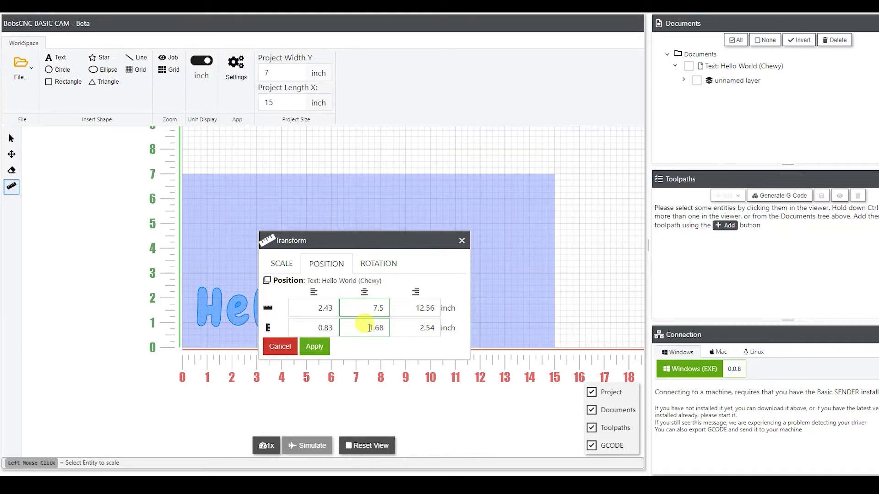
pyautogui.write('3.5')
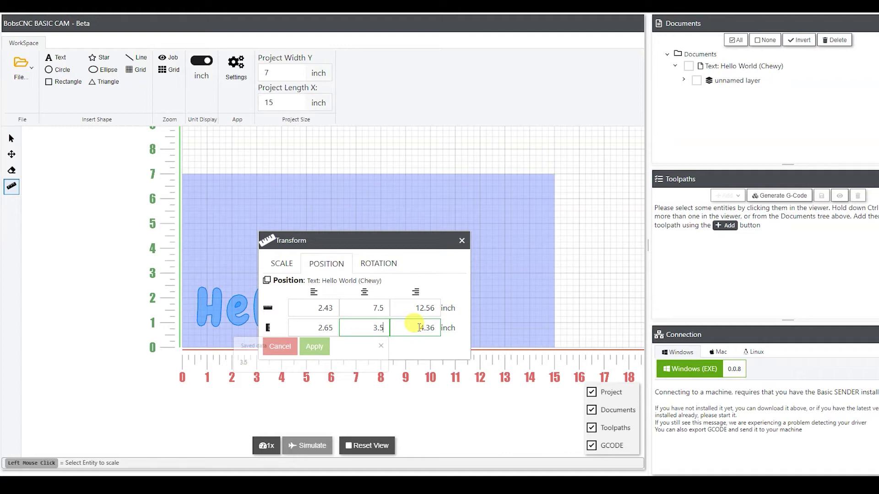
pyautogui.click(308, 348)
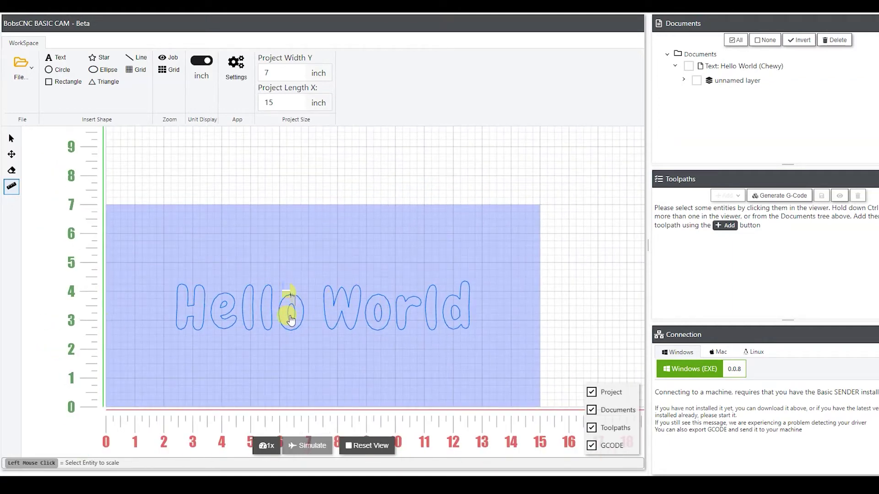
pyautogui.scroll(-1, 290, 316)
# - Select the Hello World text and create a new Pocket toolpath for it
pyautogui.click(12, 139)
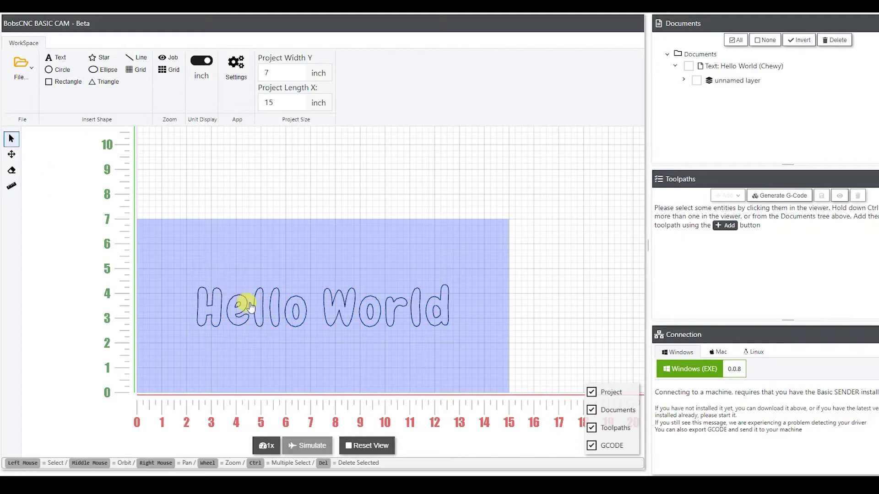
pyautogui.click(482, 346)
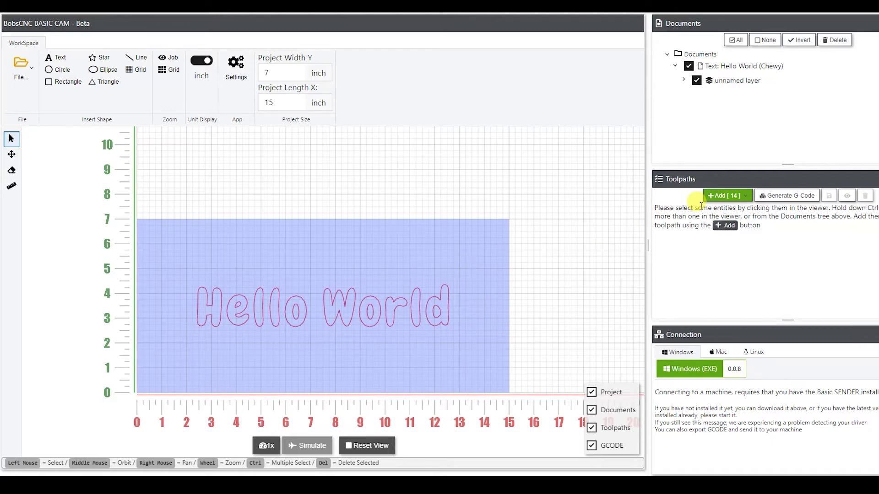
pyautogui.click(741, 198)
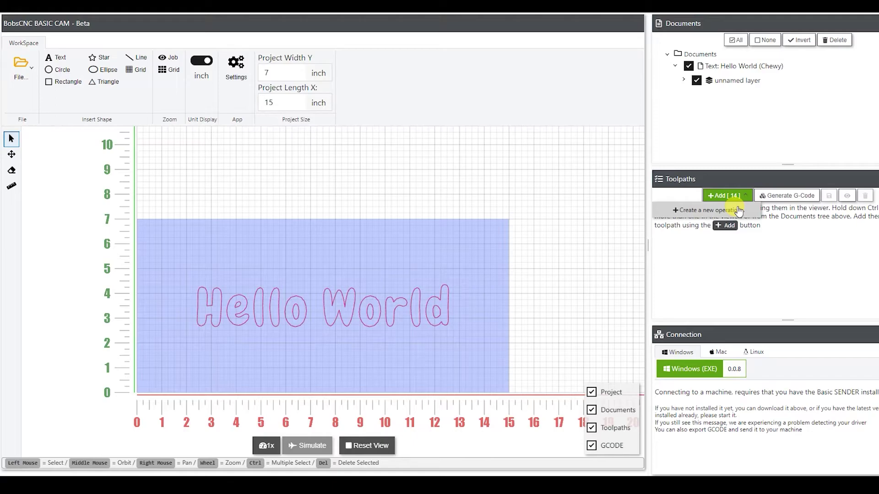
pyautogui.click(710, 210)
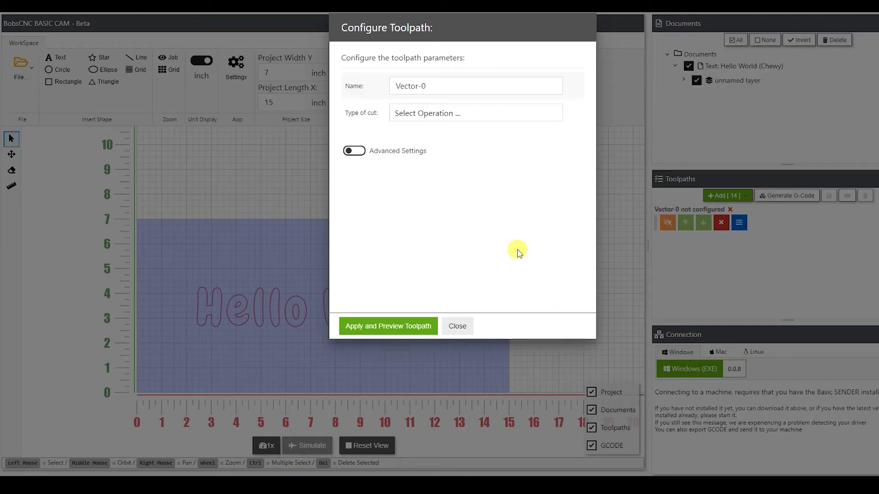
pyautogui.click(417, 111)
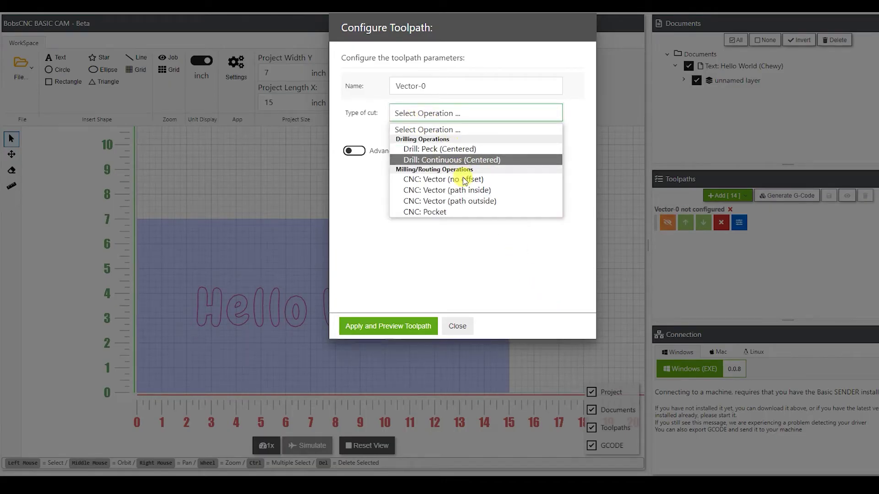
pyautogui.click(451, 213)
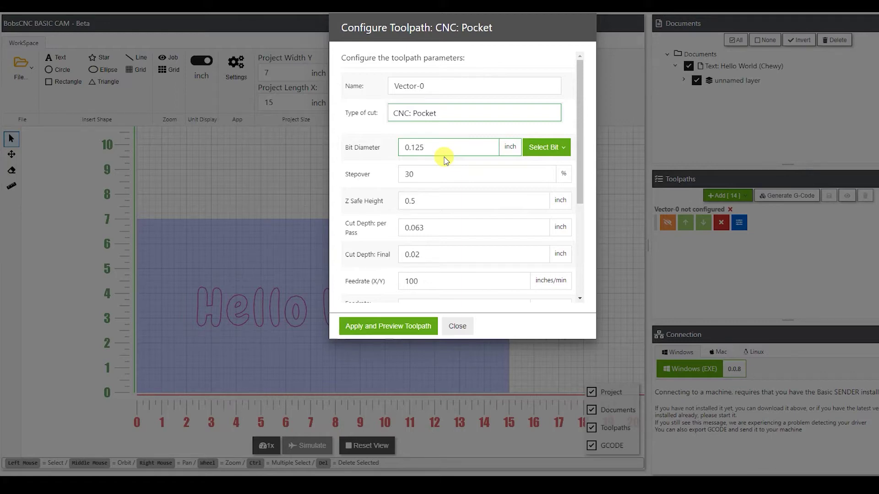
# - Choose the 0.125-inch bit and set the final cut depth to 0.02 inch
pyautogui.click(532, 151)
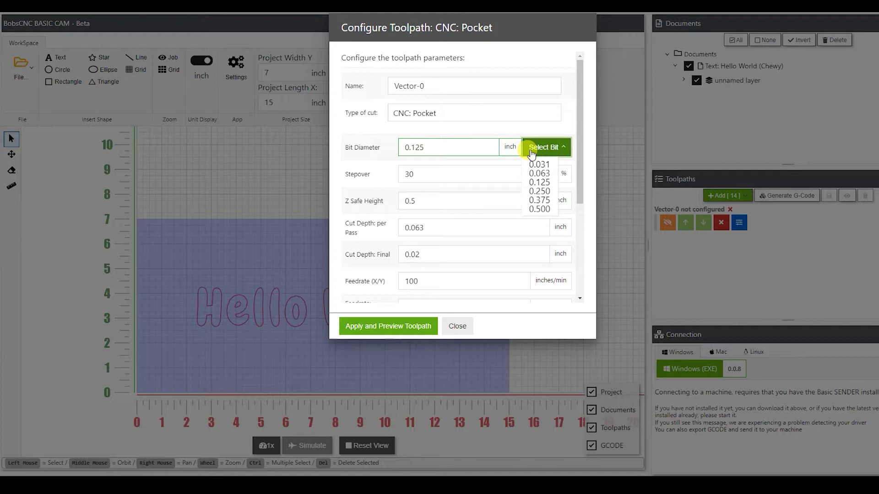
pyautogui.click(541, 188)
pyautogui.click(473, 203)
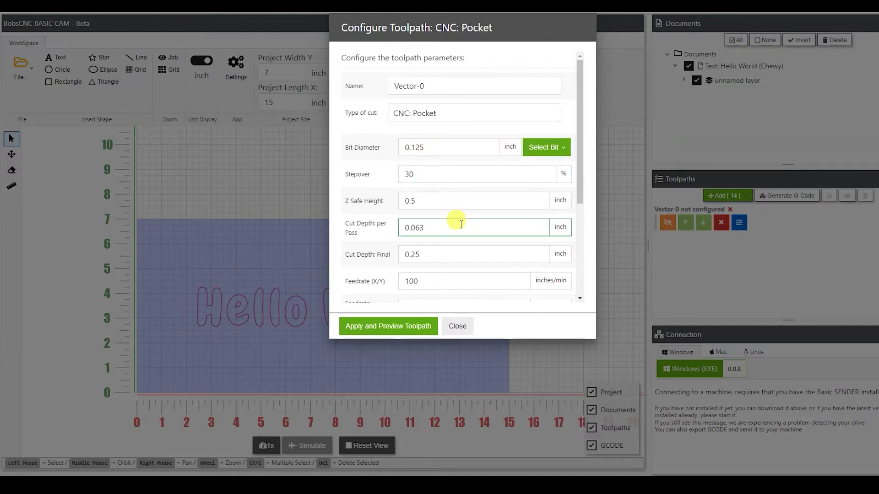
pyautogui.scroll(-3, 457, 240)
pyautogui.scroll(2, 497, 223)
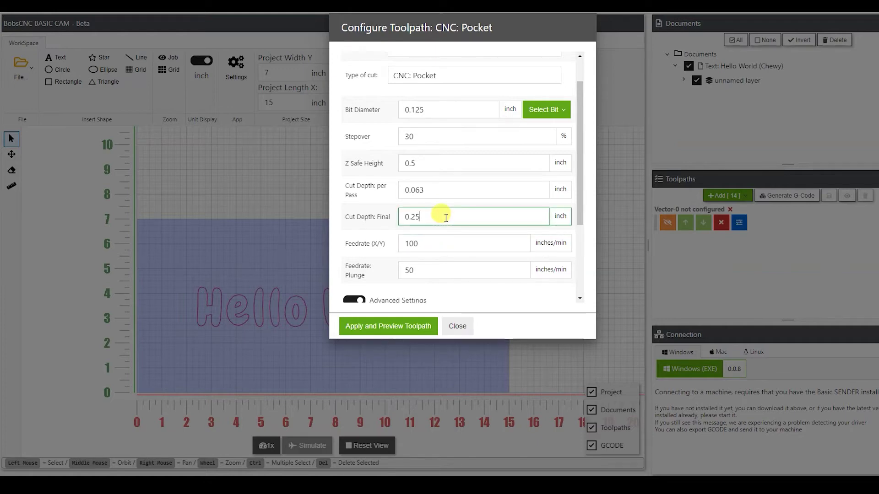
pyautogui.click(445, 217)
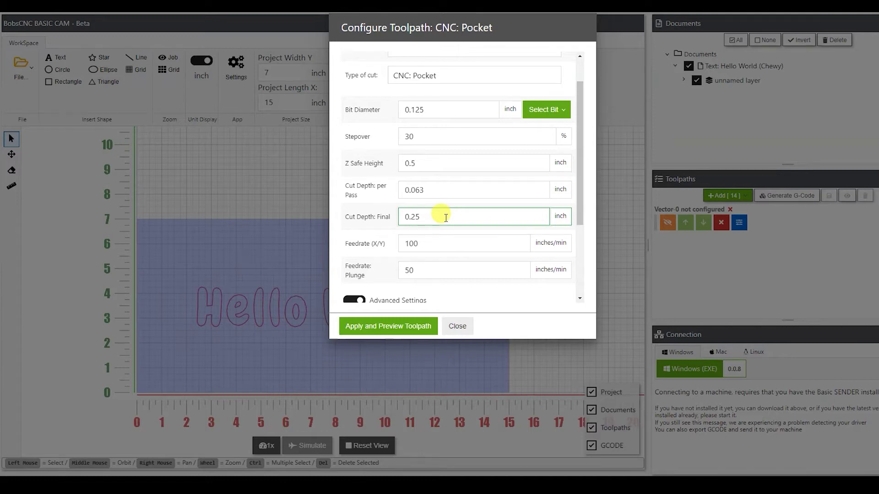
pyautogui.press('BackSpace')
pyautogui.press('BackSpace')
pyautogui.write('0202')
# - Apply the pocket settings, preview the toolpath and generate its G-code
pyautogui.click(380, 329)
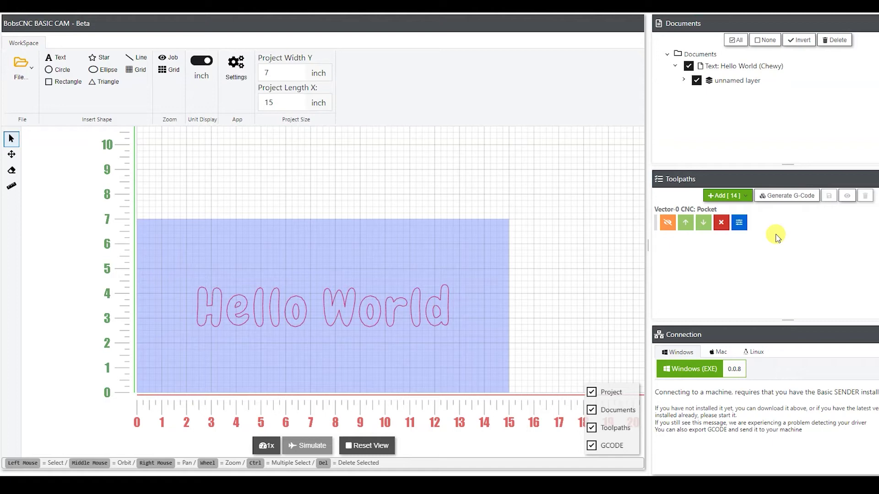
pyautogui.click(791, 200)
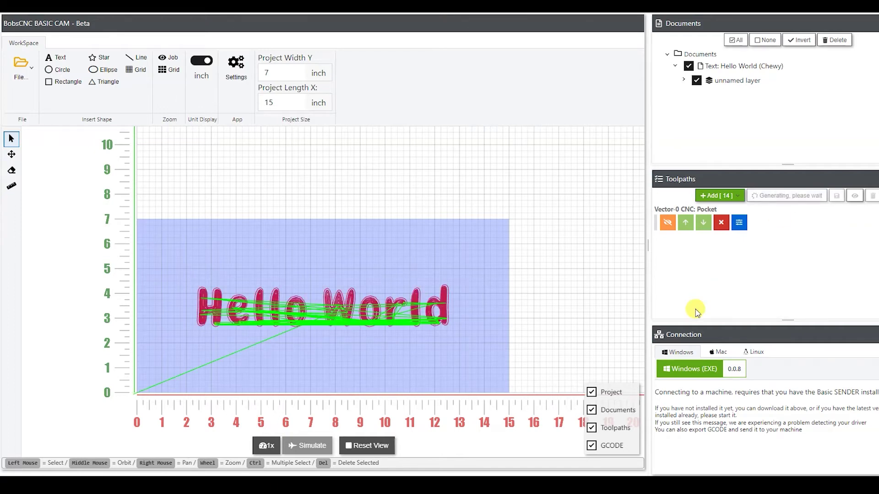
pyautogui.scroll(2, 323, 311)
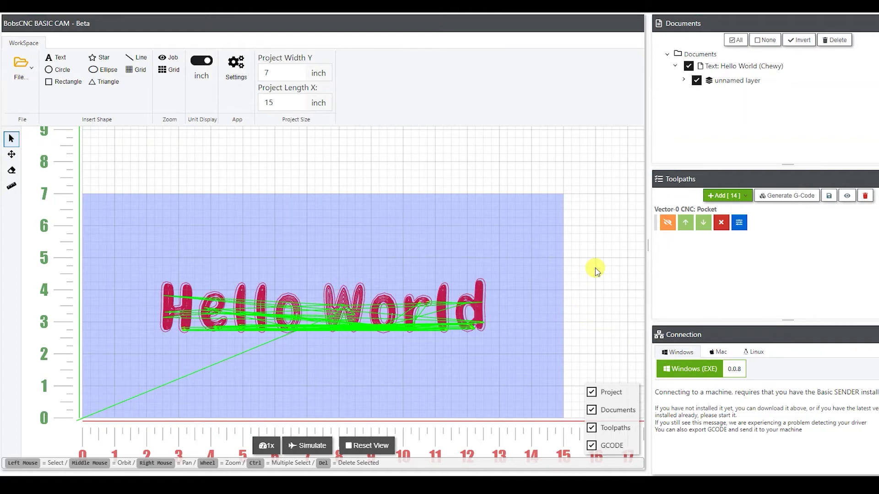
# - Save the G-code file as Hello World.gcode
pyautogui.click(829, 197)
pyautogui.click(408, 247)
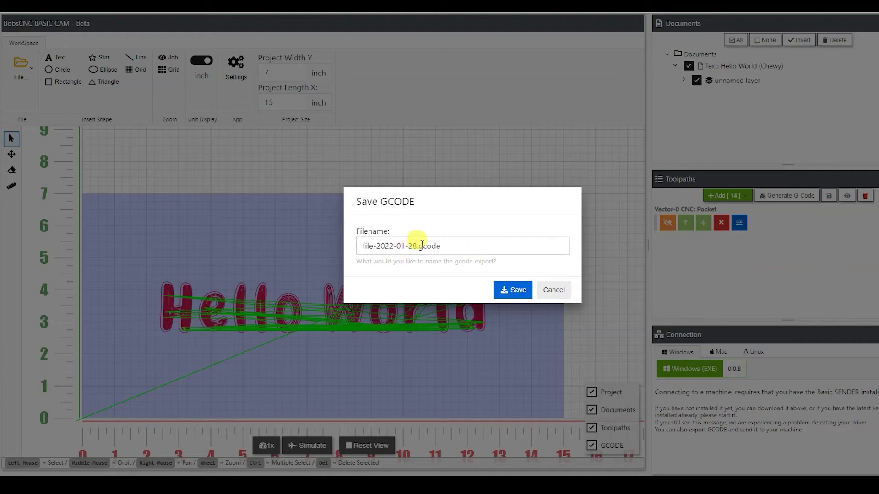
pyautogui.moveTo(417, 246); pyautogui.dragTo(364, 247)
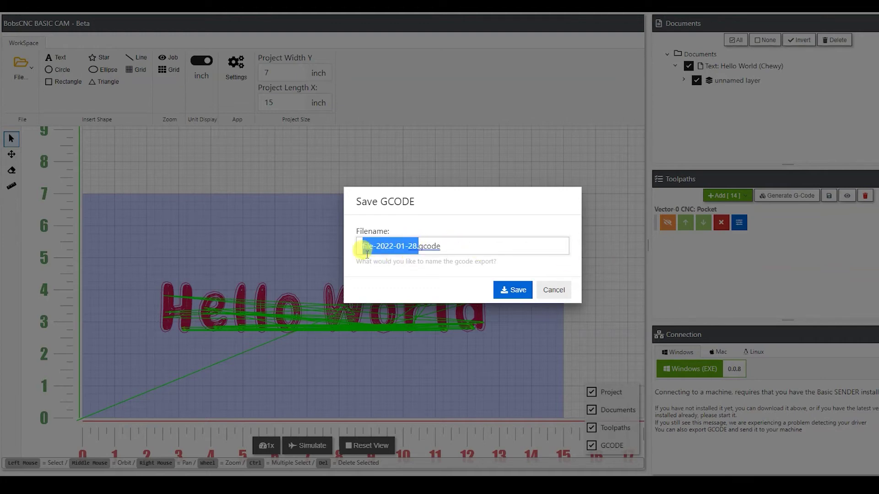
pyautogui.write('Hello World')
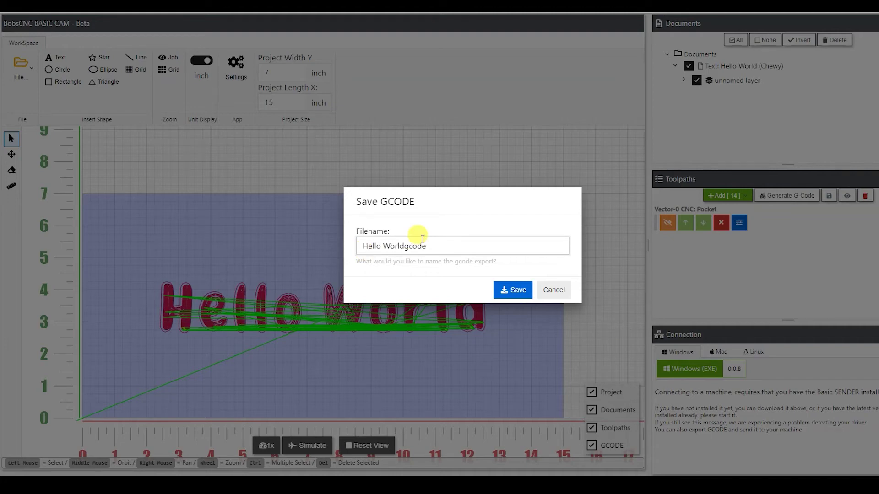
pyautogui.click(506, 290)
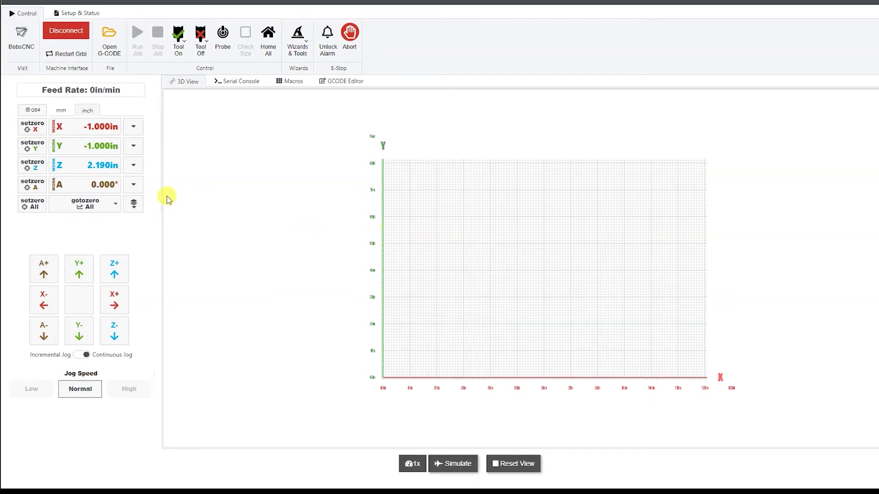
# - Jog the router along X+, Y+ and down in Z toward the workpiece corner
pyautogui.click(108, 338)
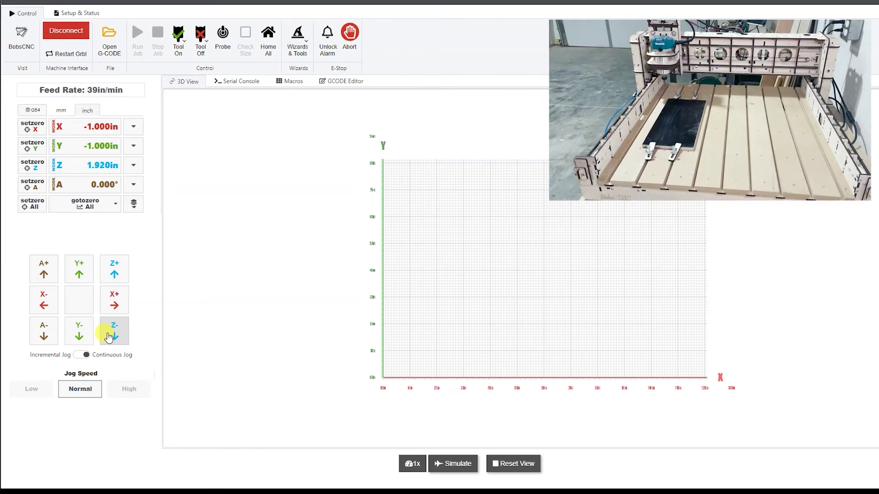
pyautogui.click(116, 302)
pyautogui.click(115, 302)
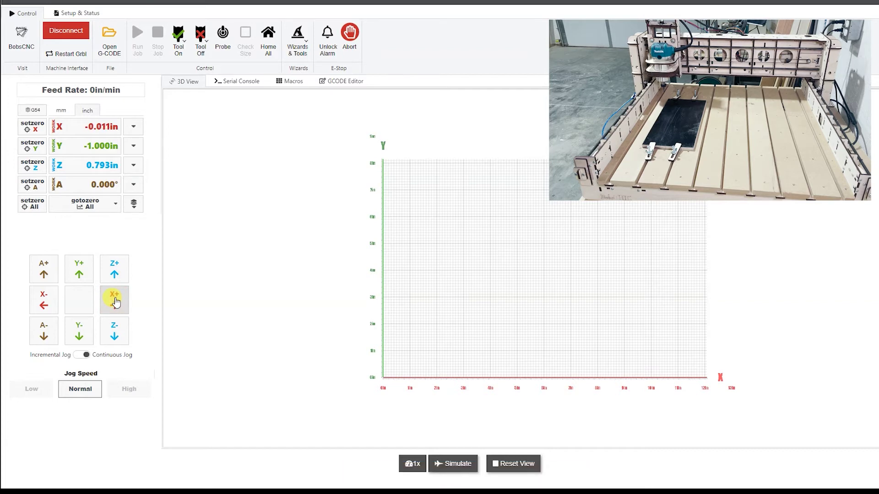
pyautogui.click(115, 302)
pyautogui.click(78, 269)
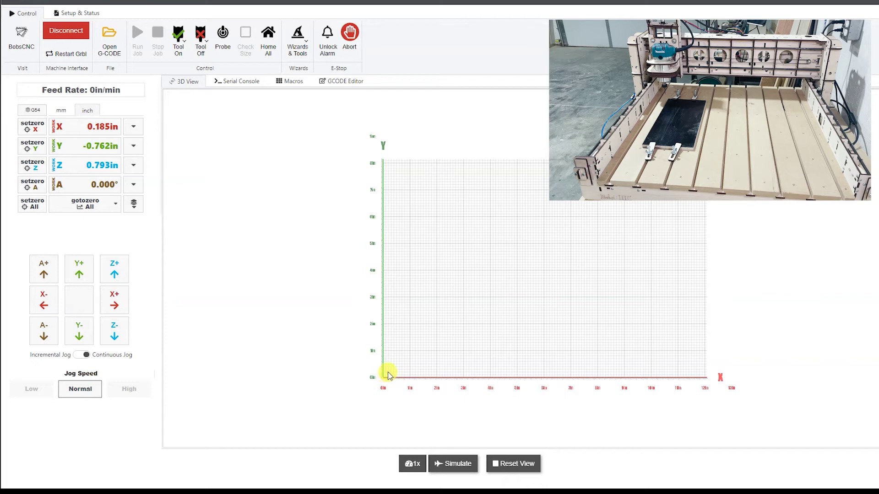
pyautogui.click(79, 273)
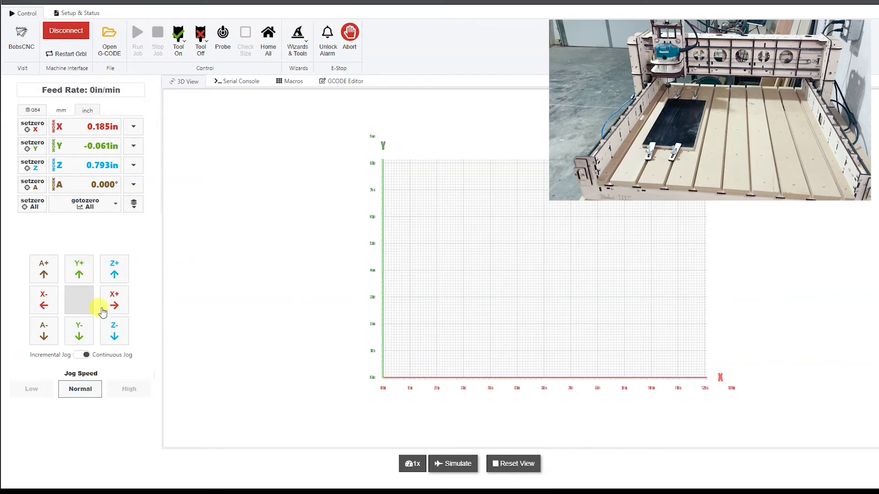
pyautogui.click(109, 338)
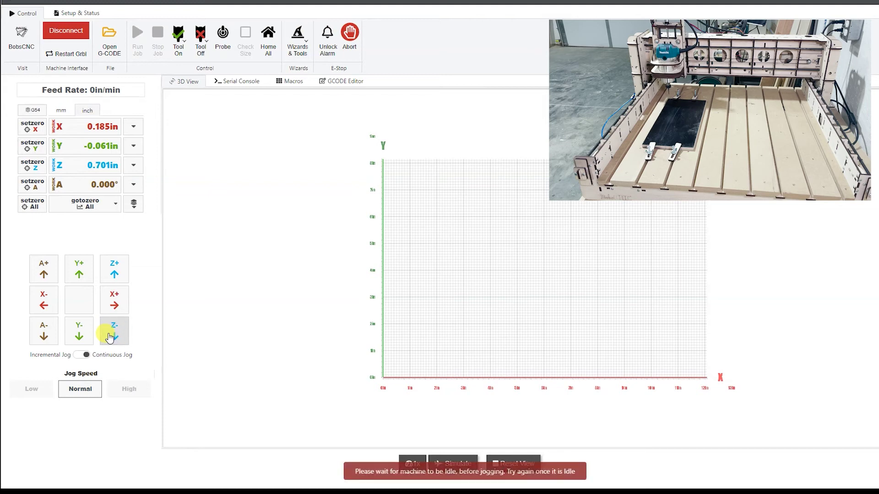
pyautogui.click(110, 337)
pyautogui.click(110, 338)
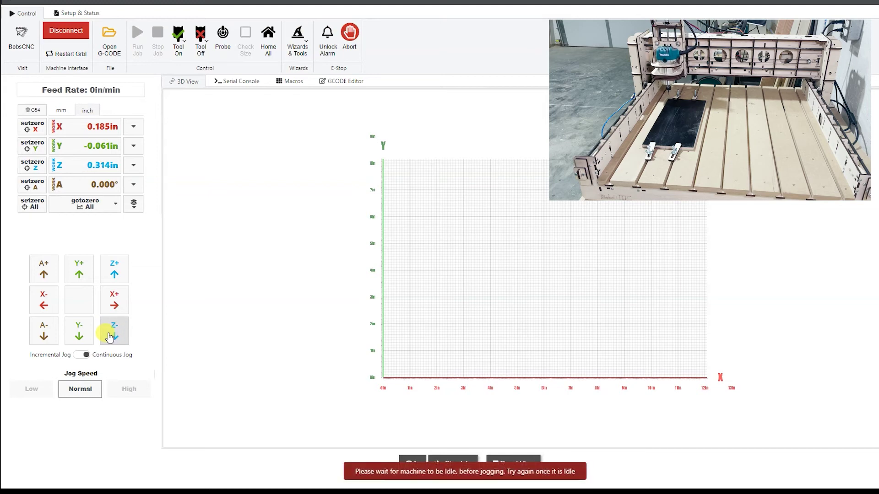
pyautogui.click(114, 302)
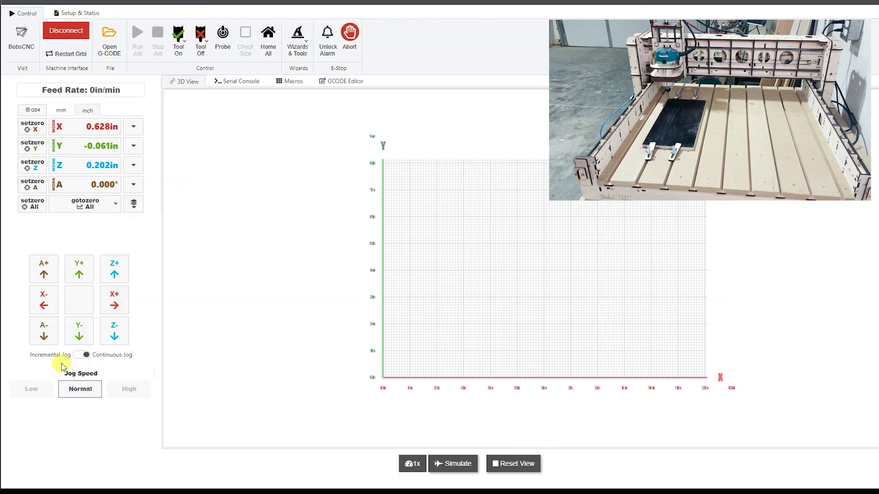
# - Switch Jog Speed to Low and lower the bit to Z 0.020 at X 0.628, Y -0.061
pyautogui.click(41, 391)
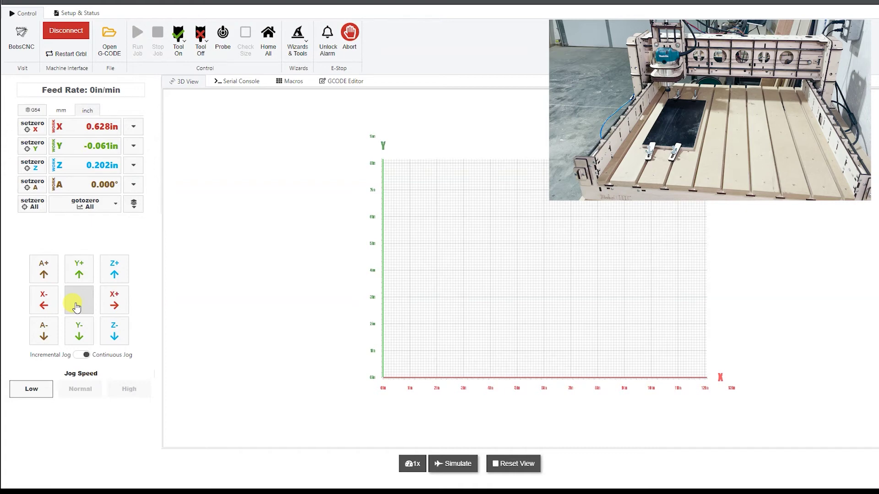
pyautogui.click(111, 338)
pyautogui.click(112, 338)
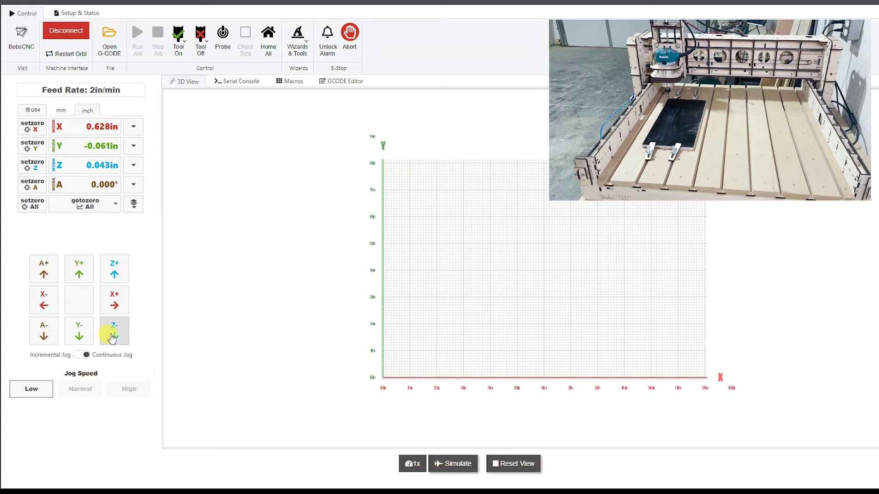
pyautogui.click(111, 338)
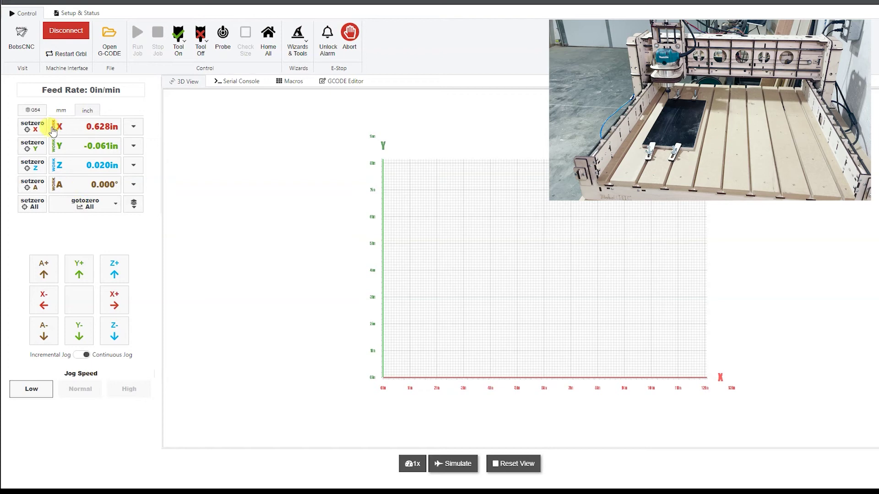
# - Zero the X and Z axes at the workpiece corner, then home all axes
pyautogui.click(35, 131)
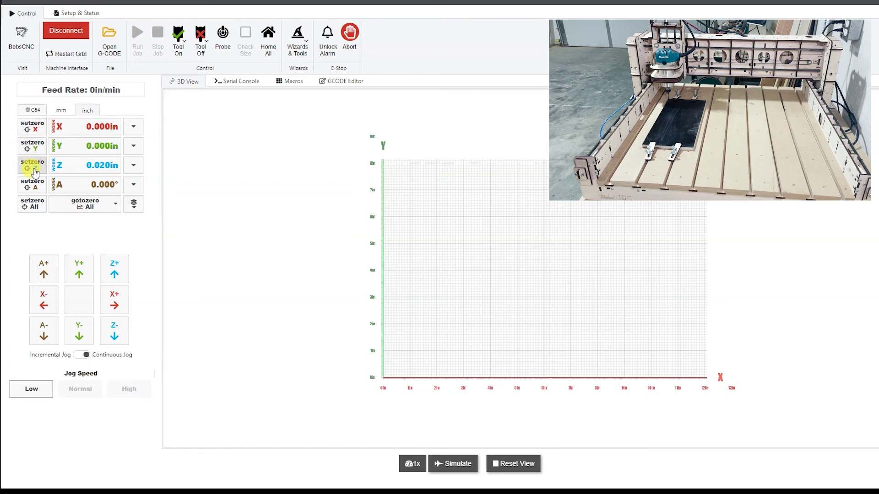
pyautogui.click(35, 169)
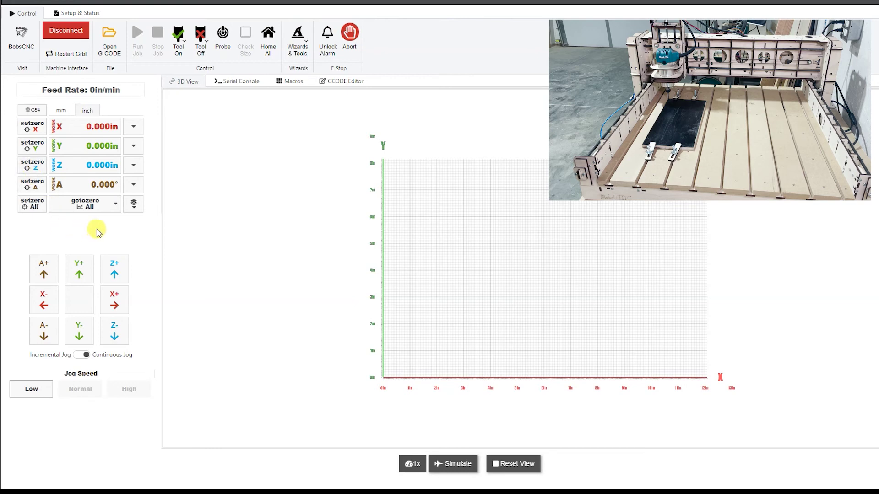
pyautogui.click(268, 48)
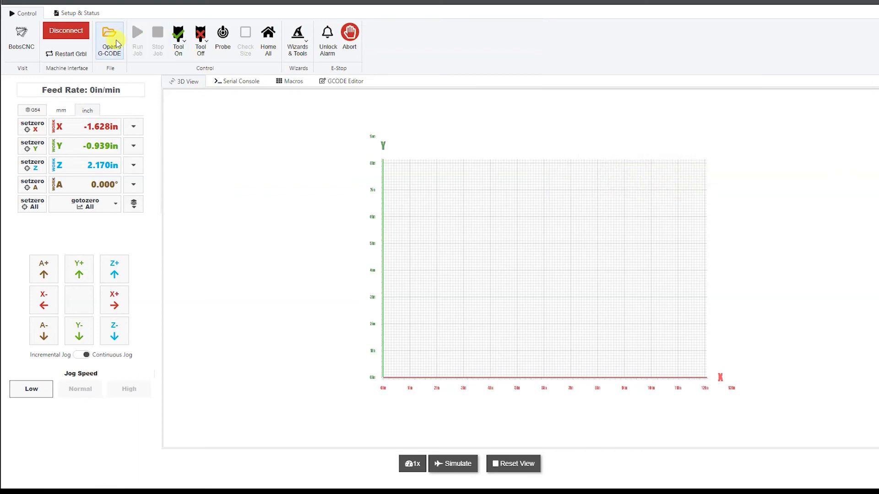
# - Load Hello World.gcode from the Downloads folder
pyautogui.click(110, 41)
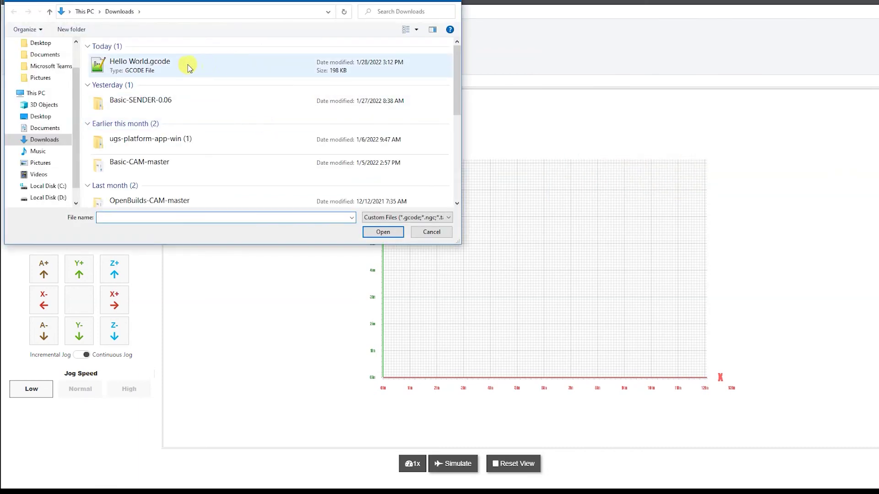
pyautogui.click(187, 67)
pyautogui.click(382, 232)
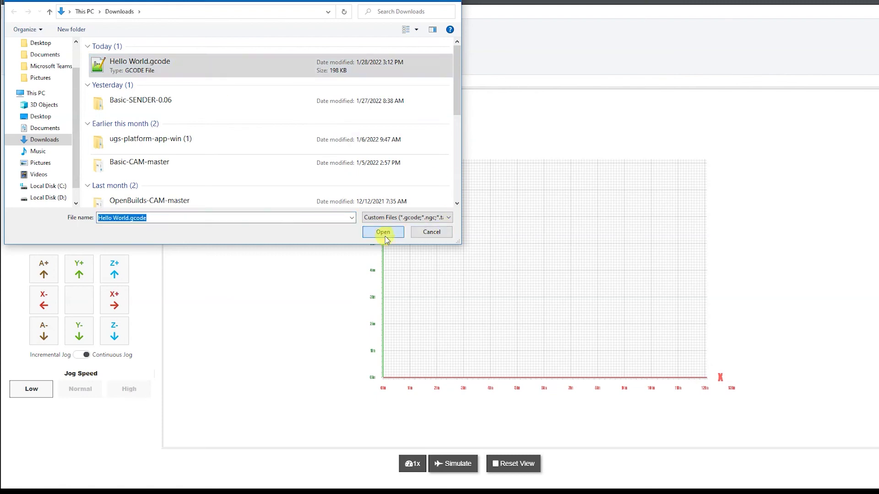